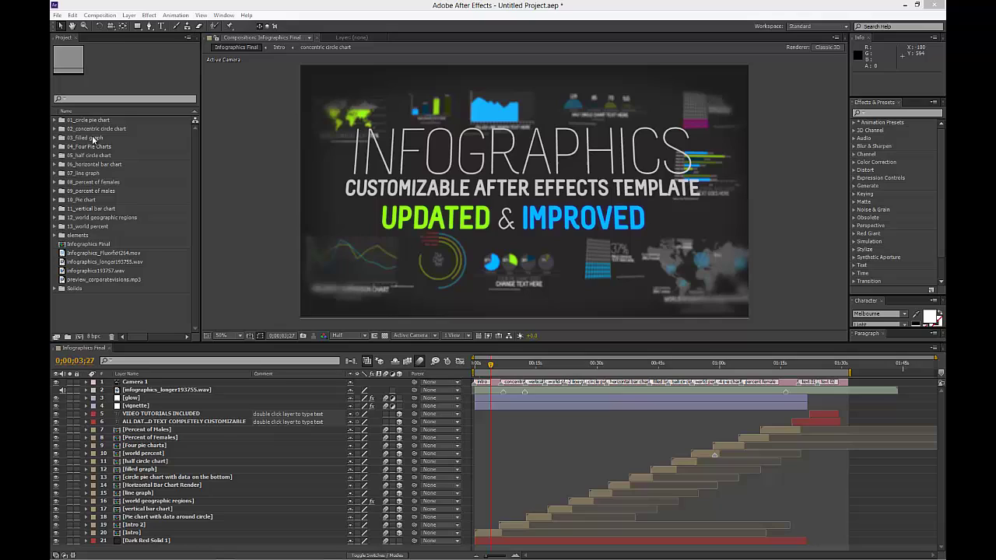
Select the 03_filled graph folder in the Project panel and expand it.
left_click(92, 137)
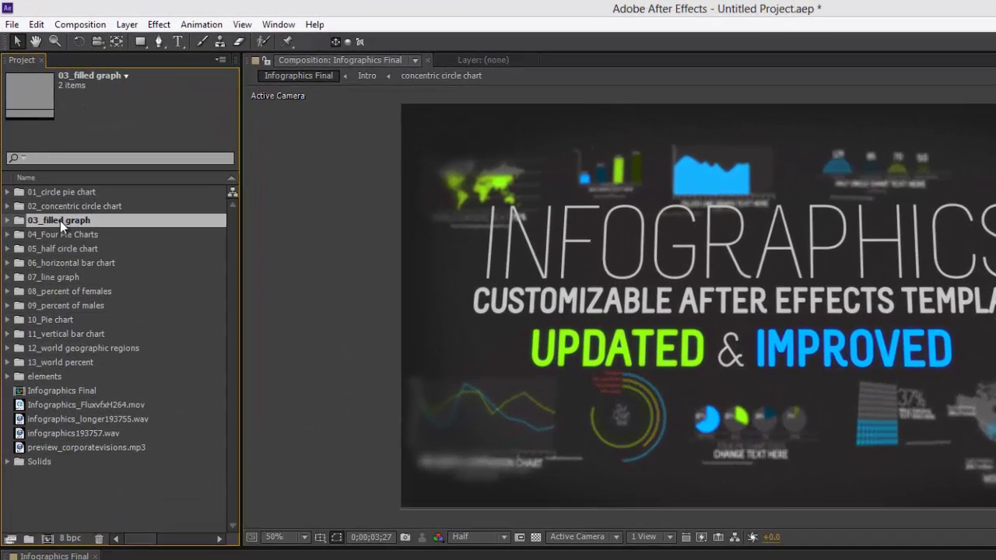
left_click(8, 220)
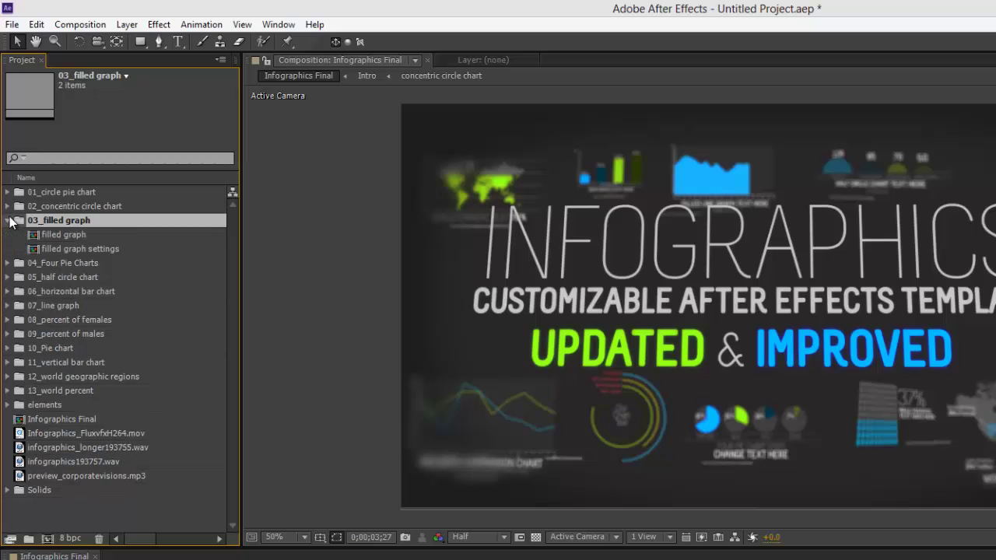
Open the filled graph composition and select its FILLED LINE GRAPH TEXT HERE title layer.
double_click(59, 238)
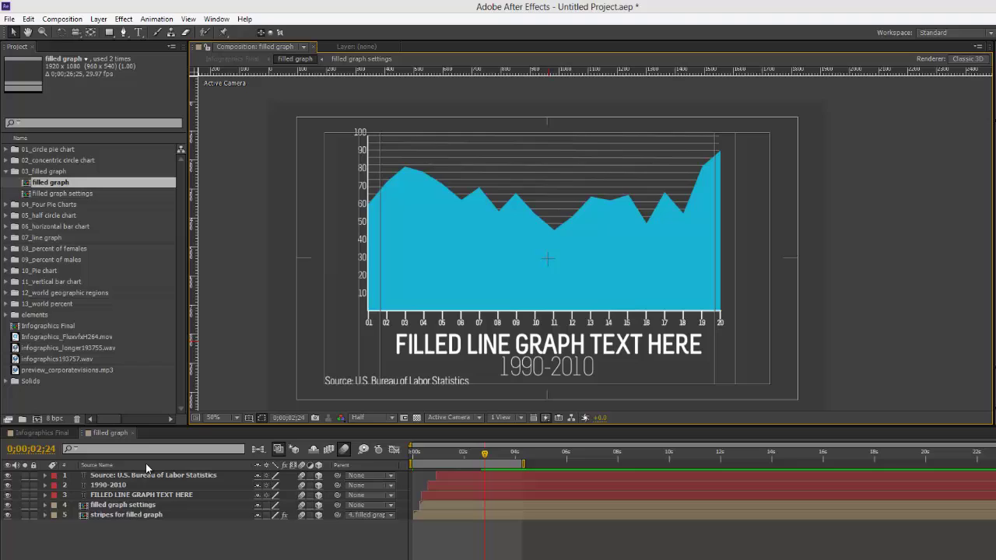
left_click(116, 496)
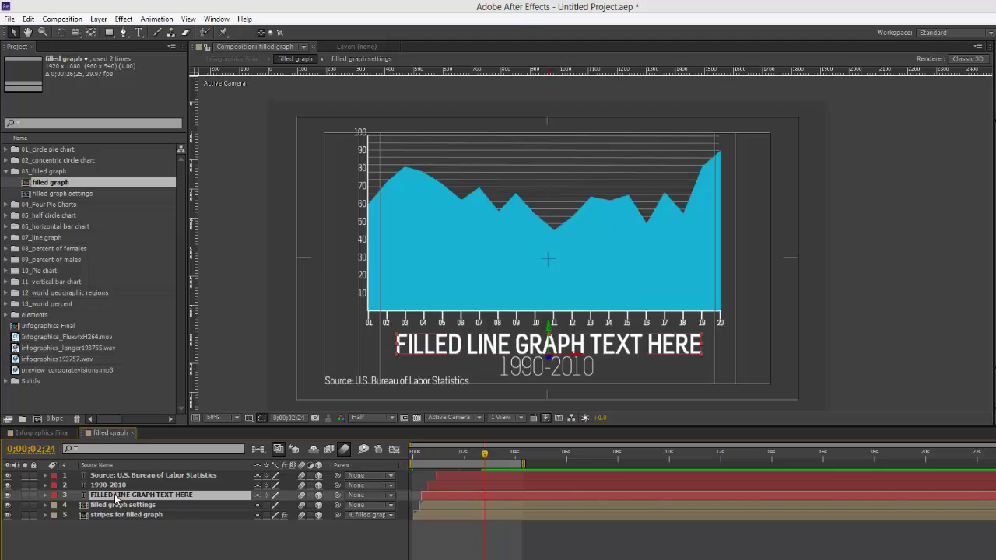
Retype the title layer's text as 'Our Chart is Here' and commit the edit.
double_click(115, 495)
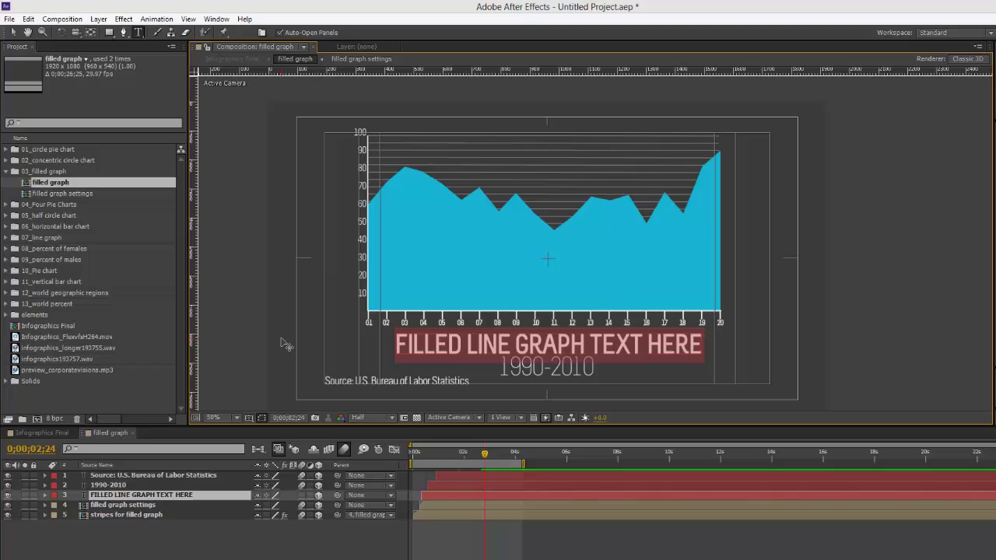
type("Ou")
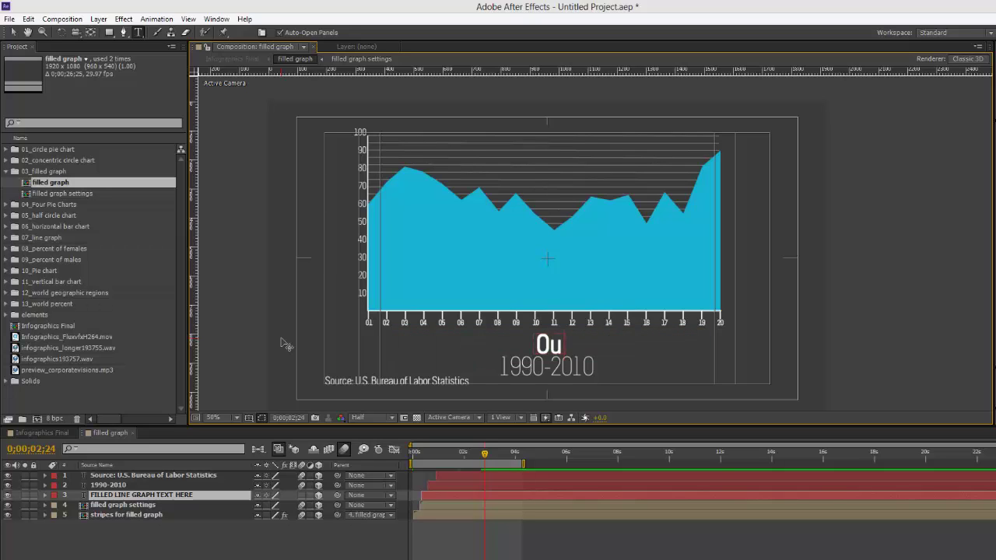
type("r Chart is Here")
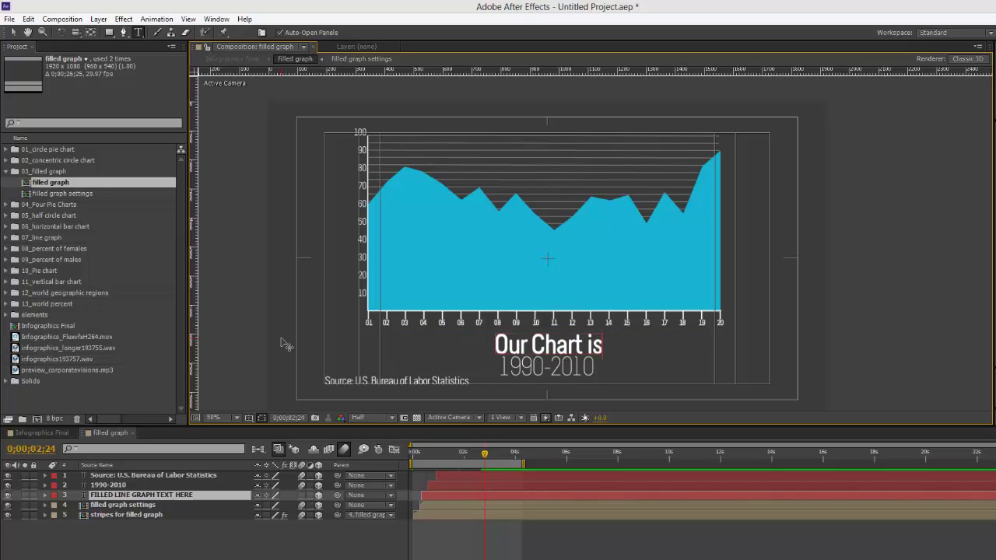
left_click(98, 537)
left_click(251, 492)
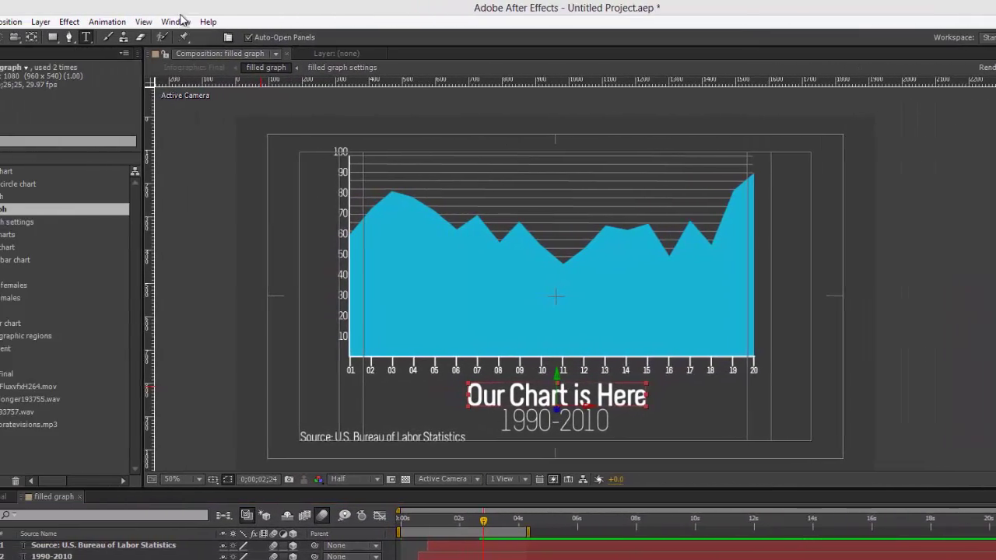
Switch the title font to Mensch in the Character panel.
left_click(233, 21)
mouse_move(265, 30)
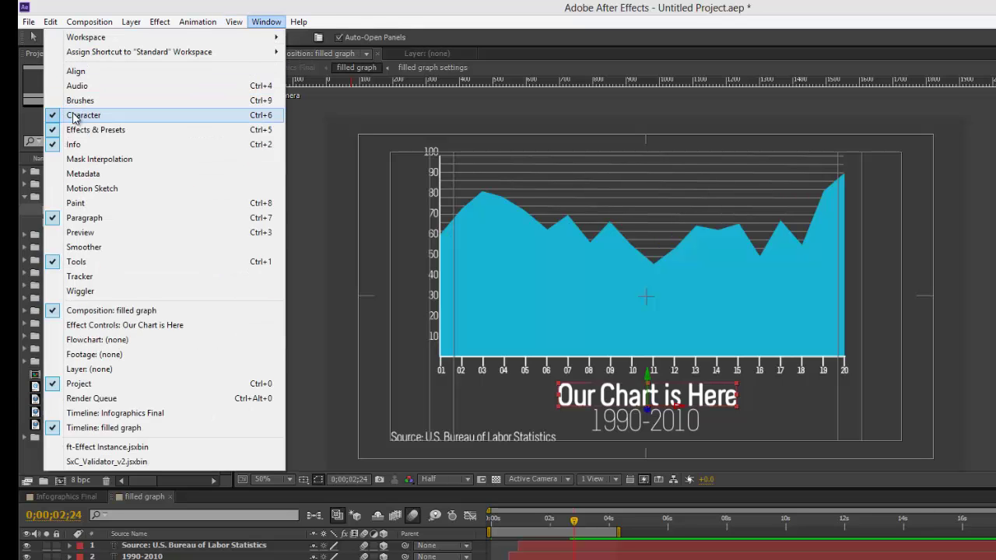
key("Escape")
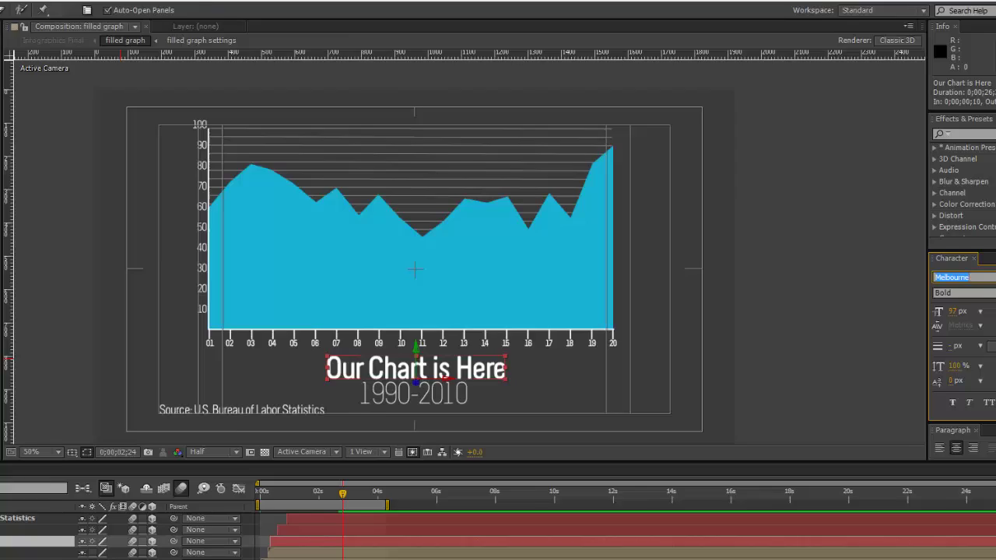
left_click(995, 305)
left_click(916, 291)
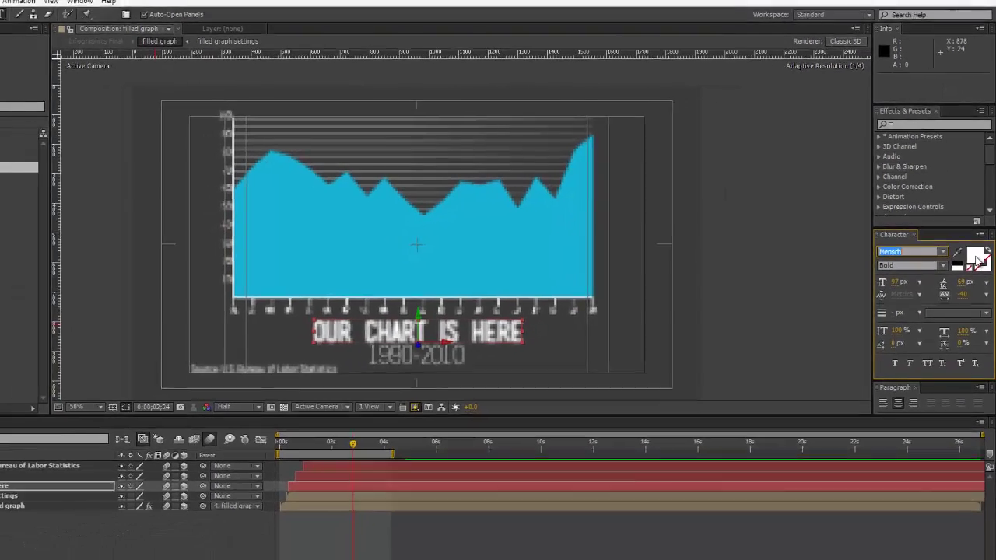
Resize the title to 91 px and colour it near-white (RGB 226), after briefly trying red.
left_click(972, 273)
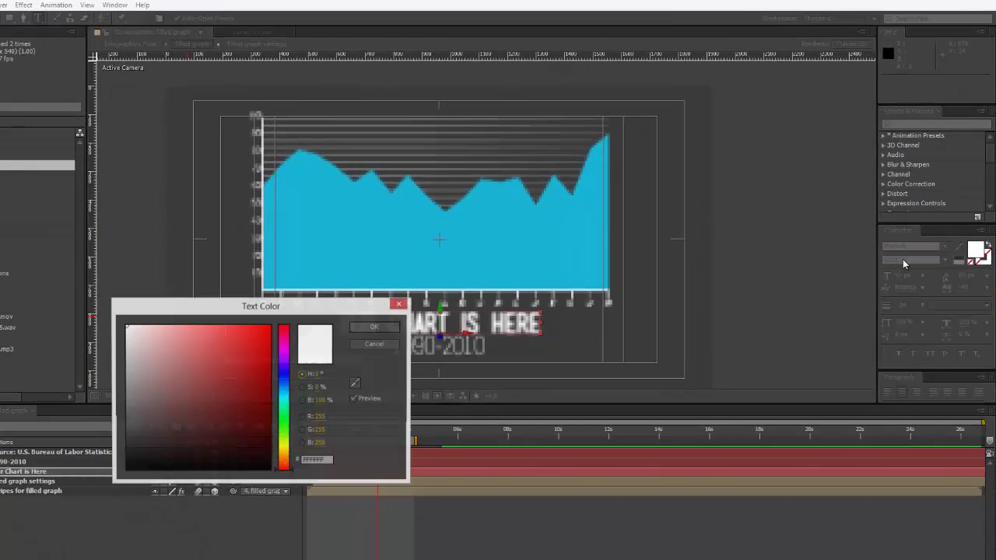
left_click(243, 373)
left_click(389, 328)
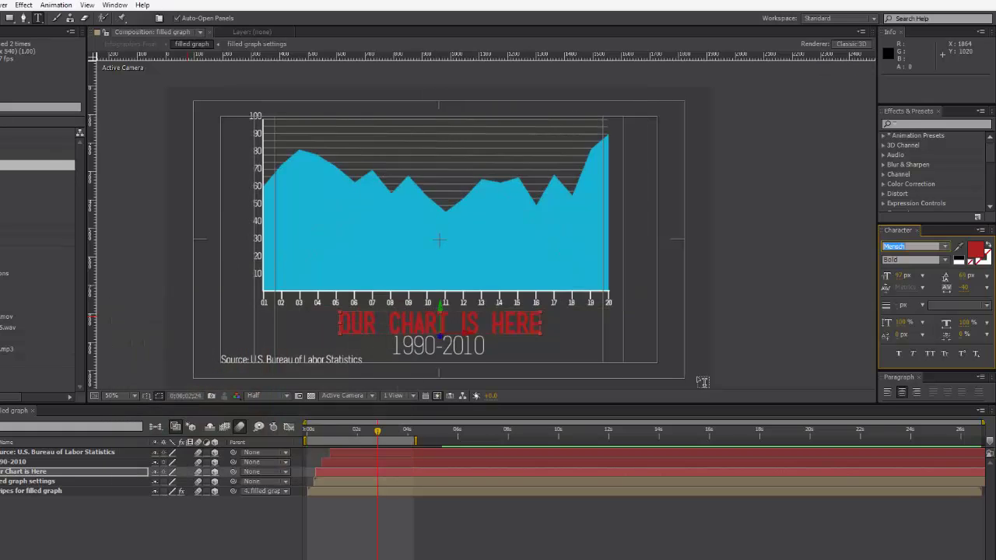
mouse_move(901, 278)
left_mouse_down()
mouse_move(913, 276)
mouse_move(900, 276)
left_mouse_up()
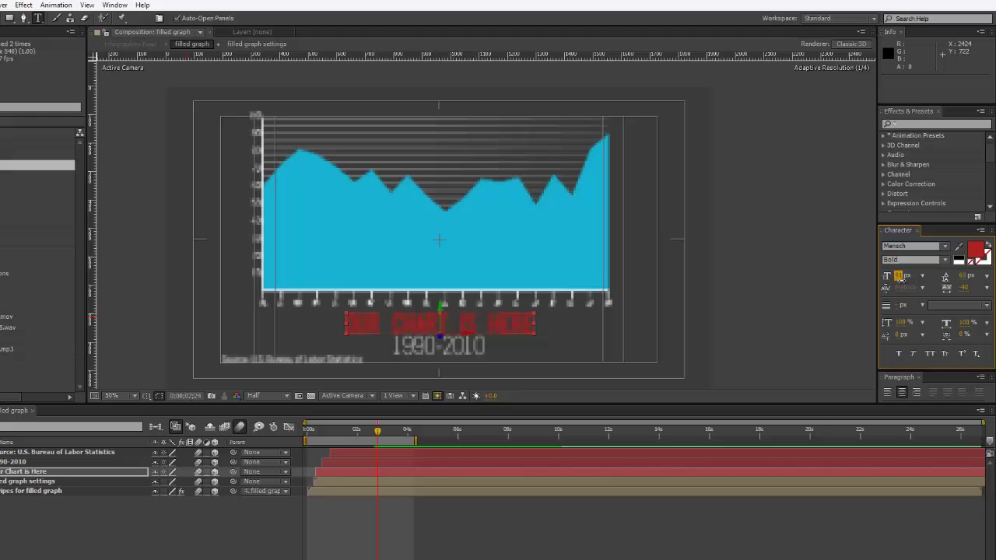
left_click(975, 249)
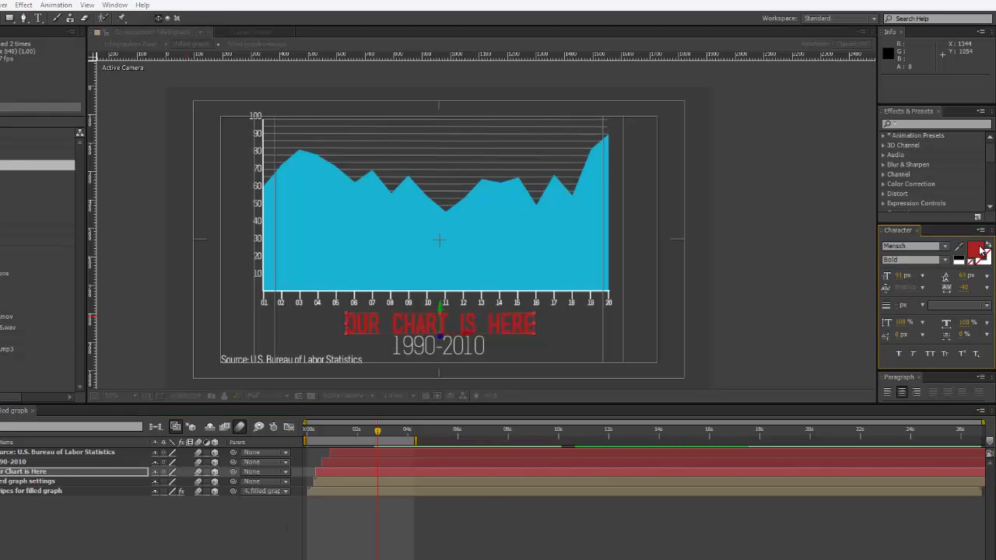
left_click(158, 345)
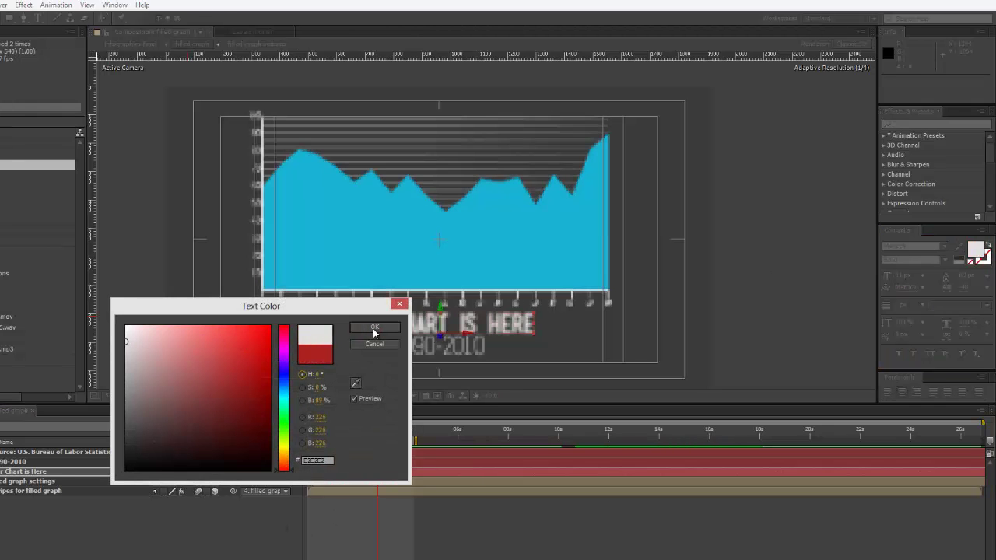
left_click(375, 327)
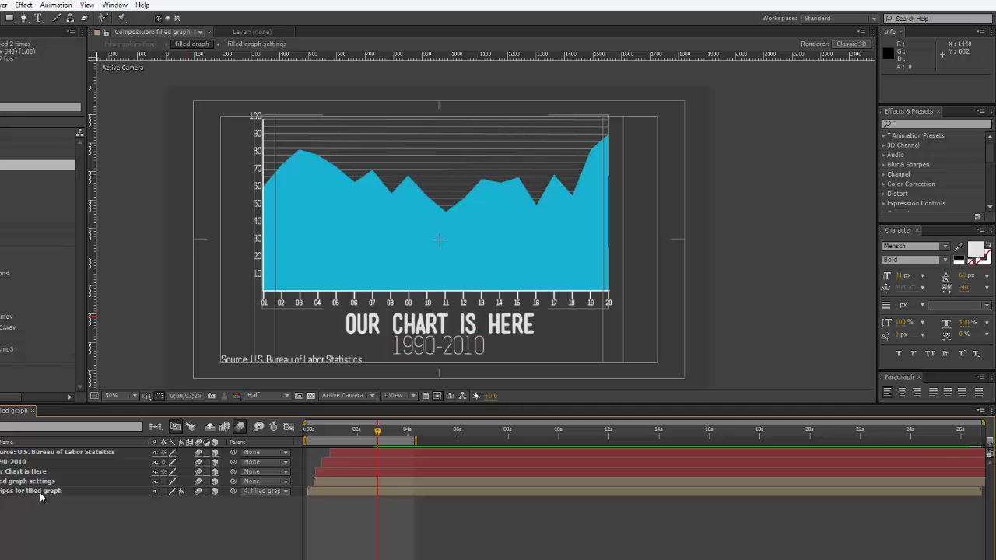
Open the filled graph settings composition and reveal the Color Controls layer's effects.
left_click(35, 481)
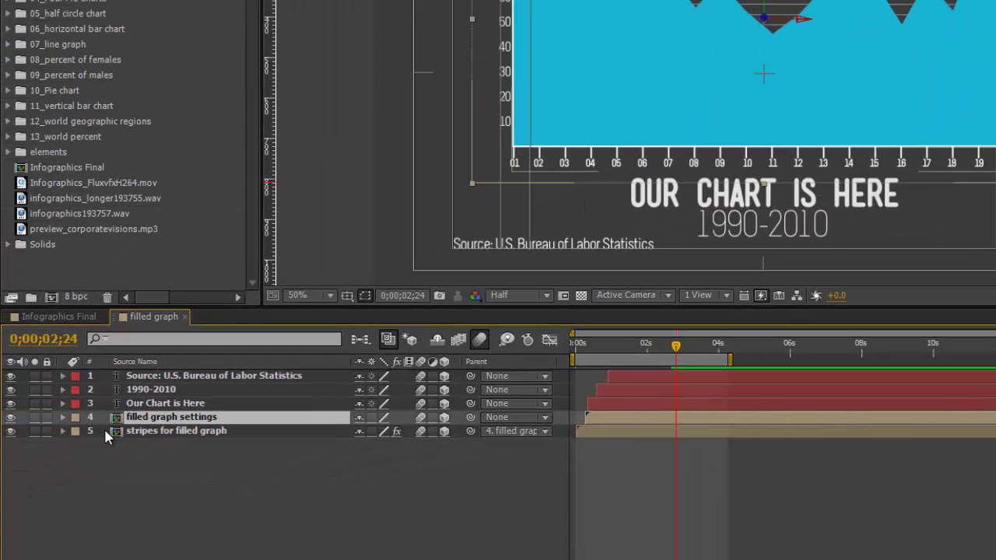
double_click(192, 418)
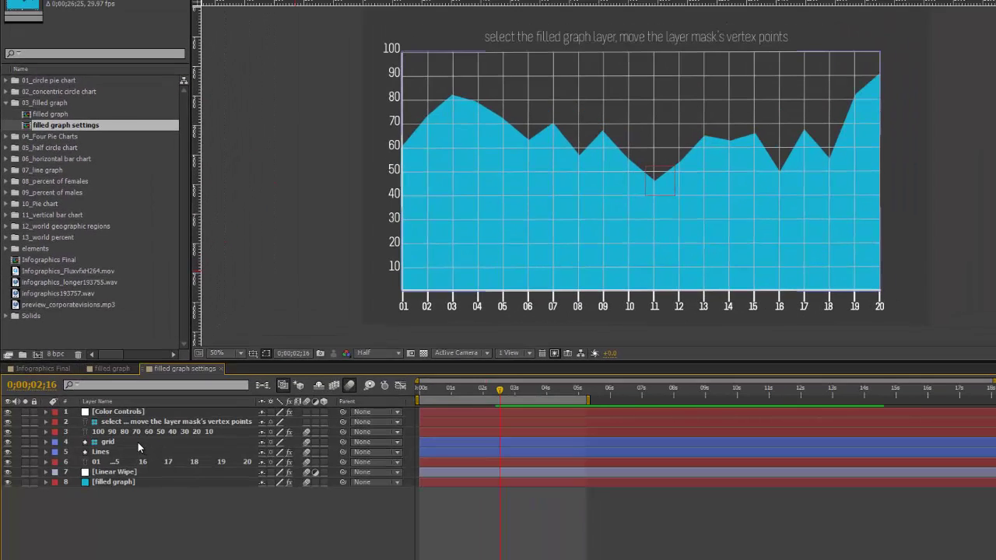
left_click(116, 413)
key("F3")
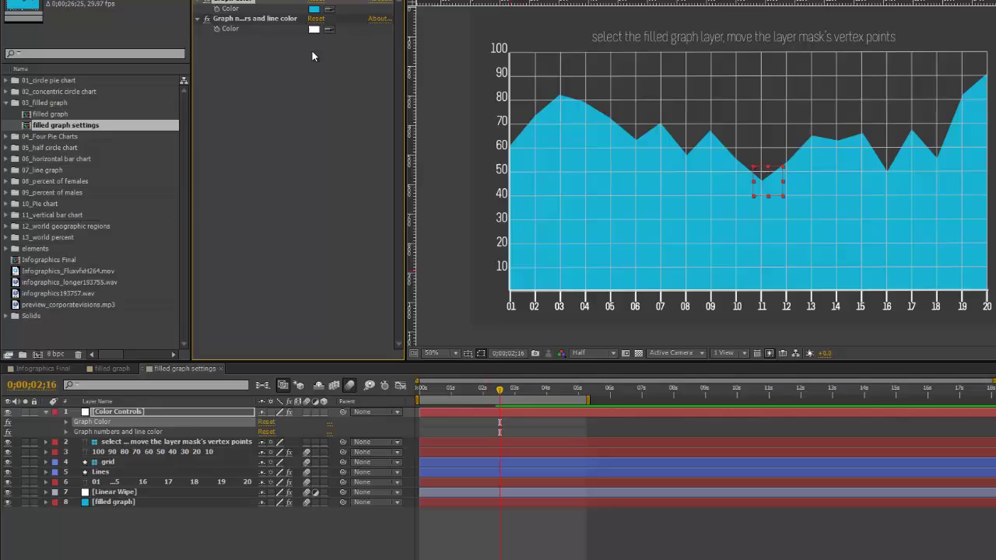
key("e")
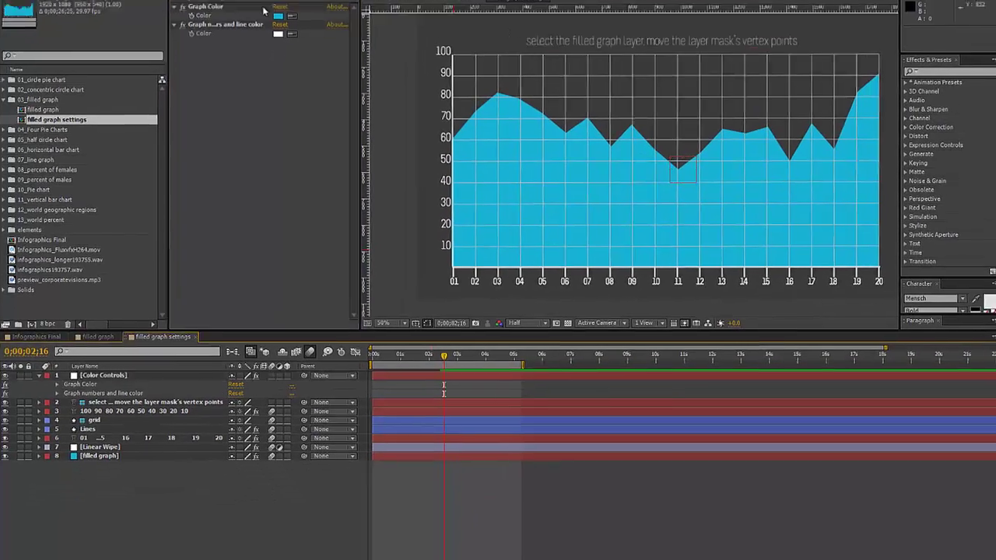
left_click(280, 8)
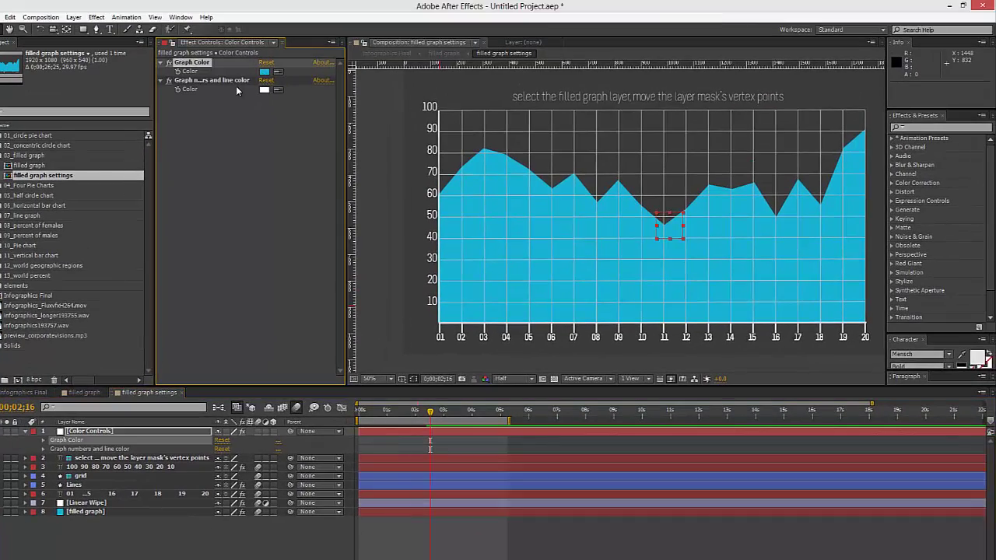
Set 'Graph numbers and line color' to bright cyan, after trying dark red first.
left_click(218, 81)
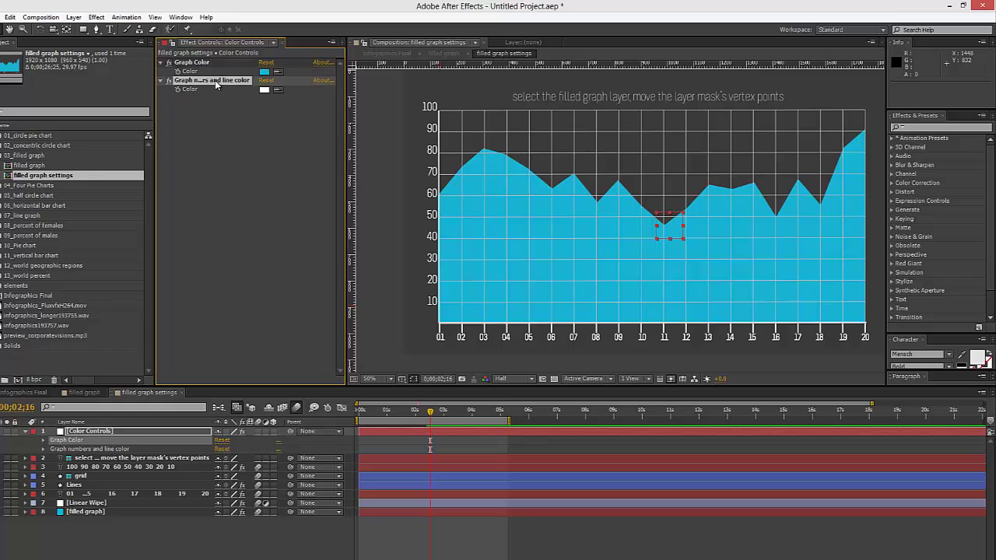
left_click(265, 91)
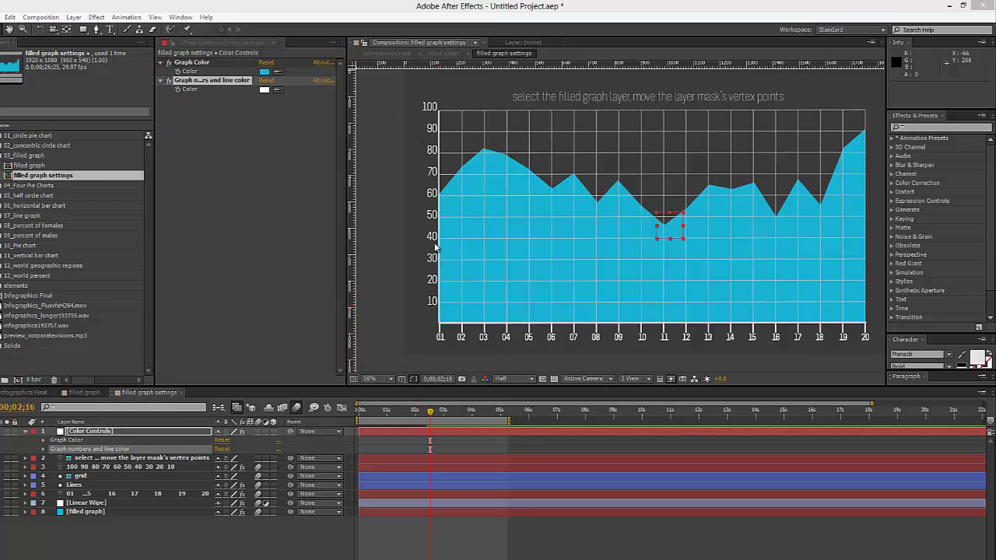
left_click(331, 376)
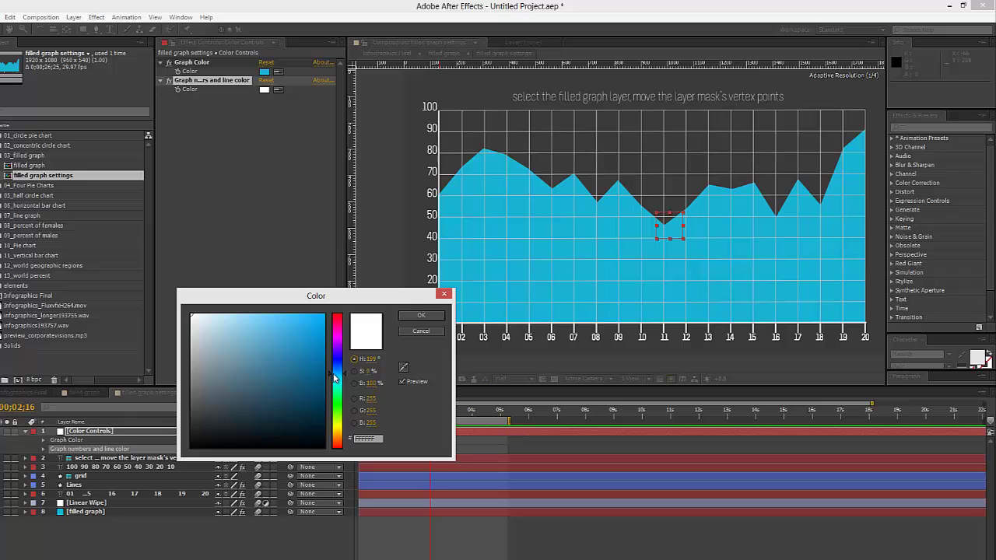
left_click(421, 316)
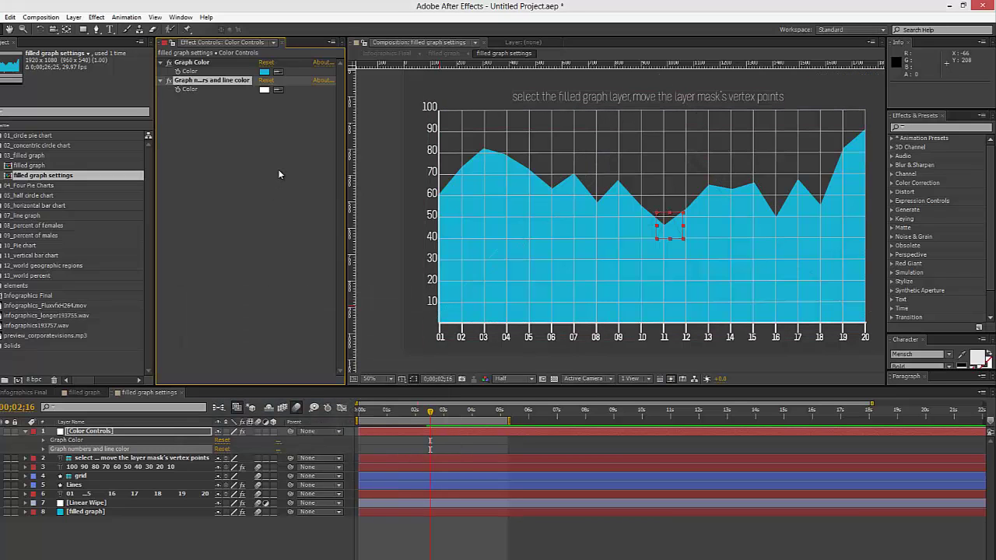
left_click(265, 90)
left_click(299, 391)
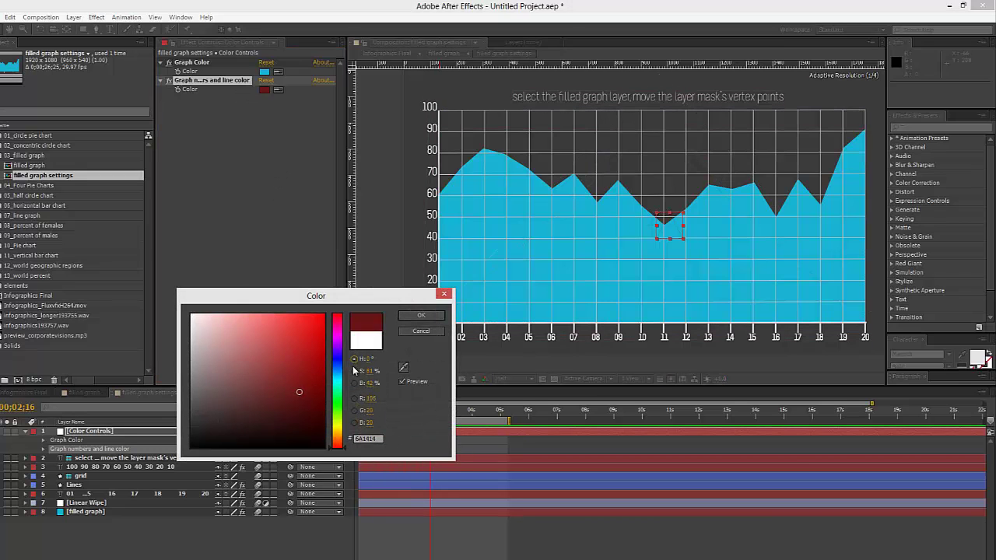
left_click(418, 316)
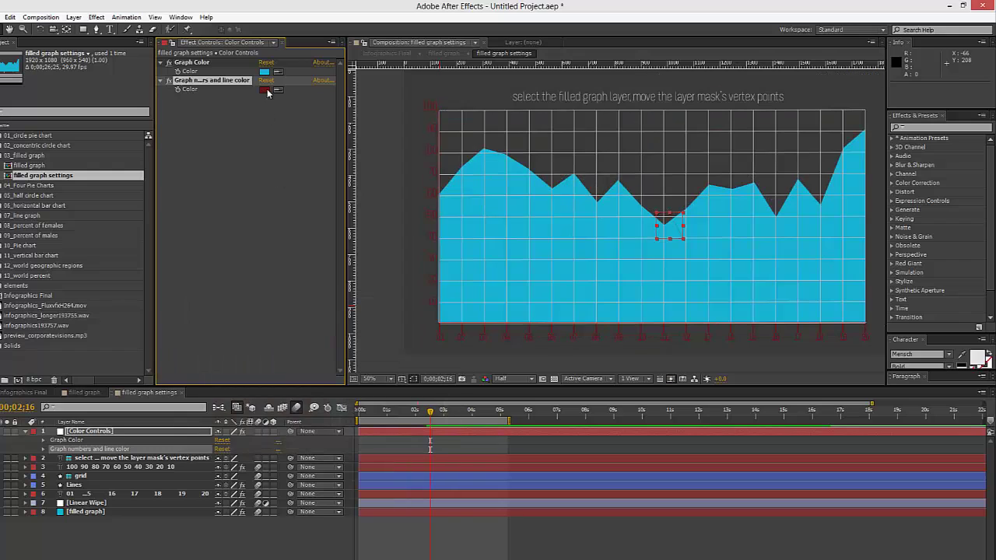
left_click(266, 91)
left_click(337, 381)
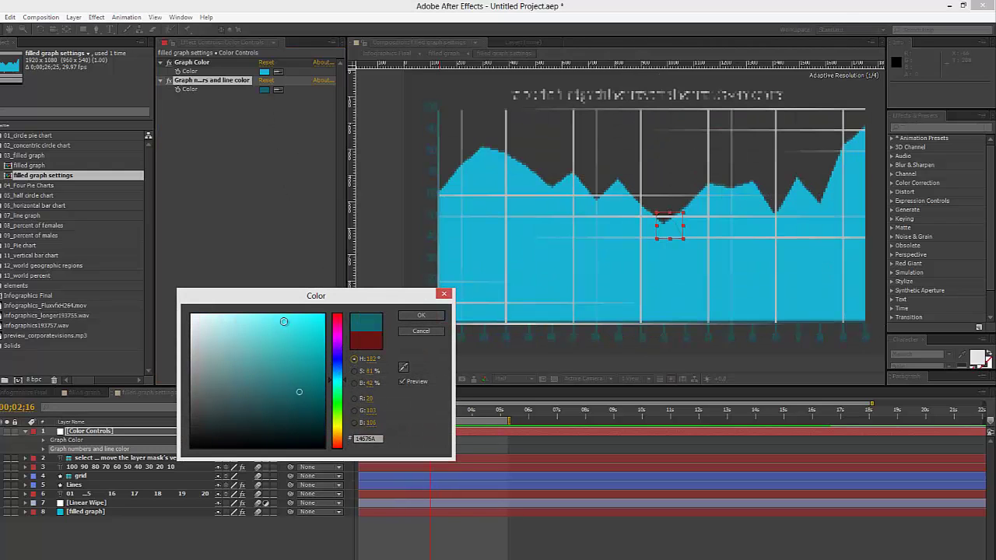
left_click(284, 321)
left_click(421, 315)
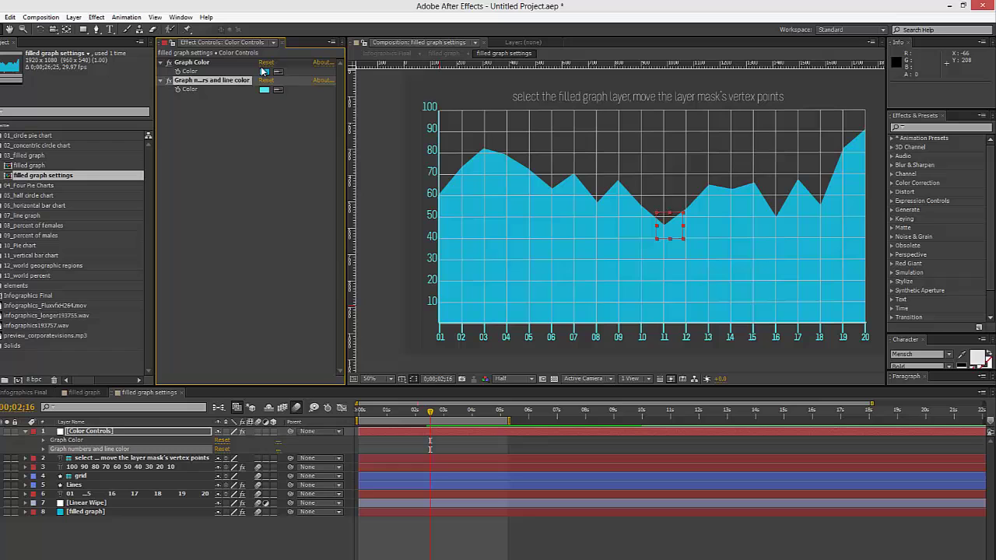
Set 'Graph Color' fill to light grey, then select the grid layer.
left_click(265, 71)
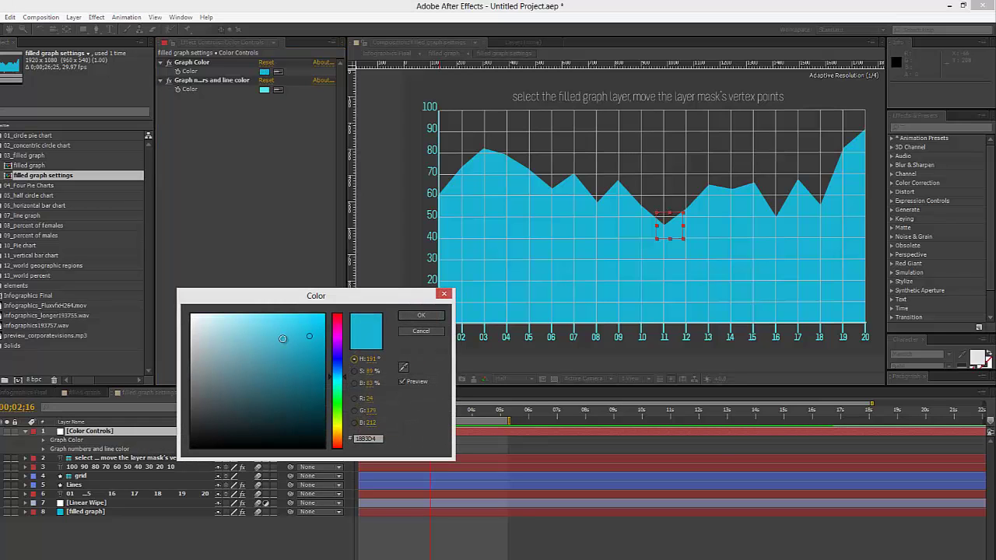
left_click(193, 344)
left_click(420, 315)
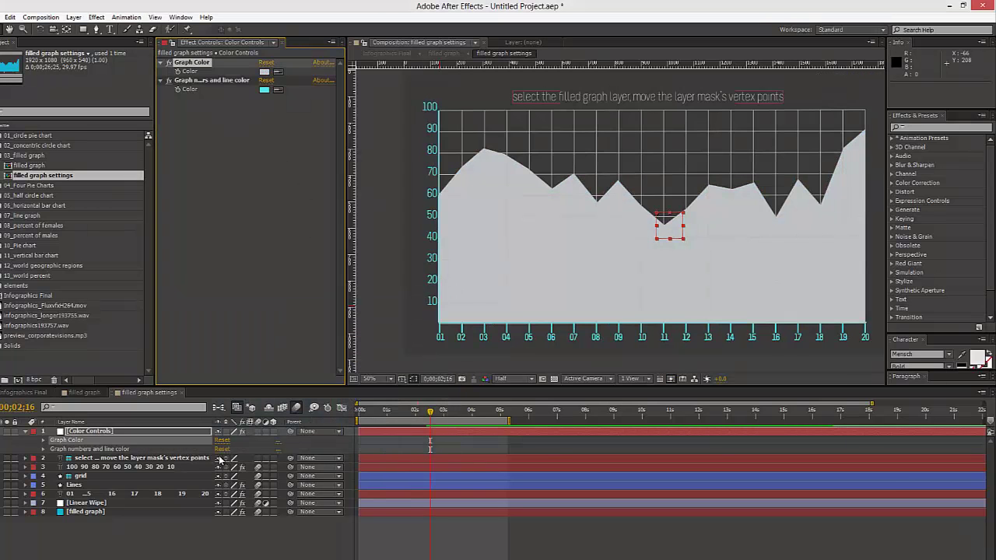
left_click(112, 477)
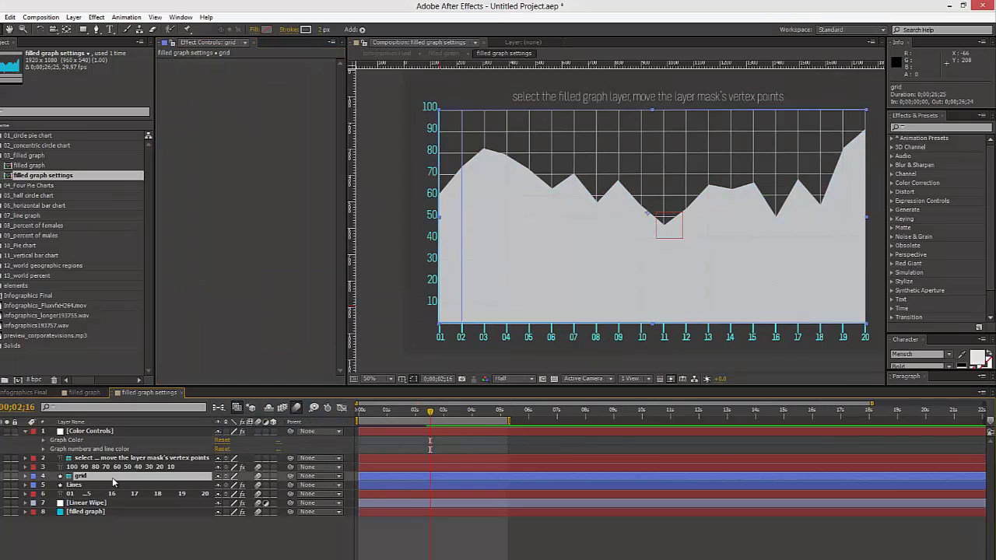
Make the grid layer a Guide Layer from its right-click menu.
right_click(69, 478)
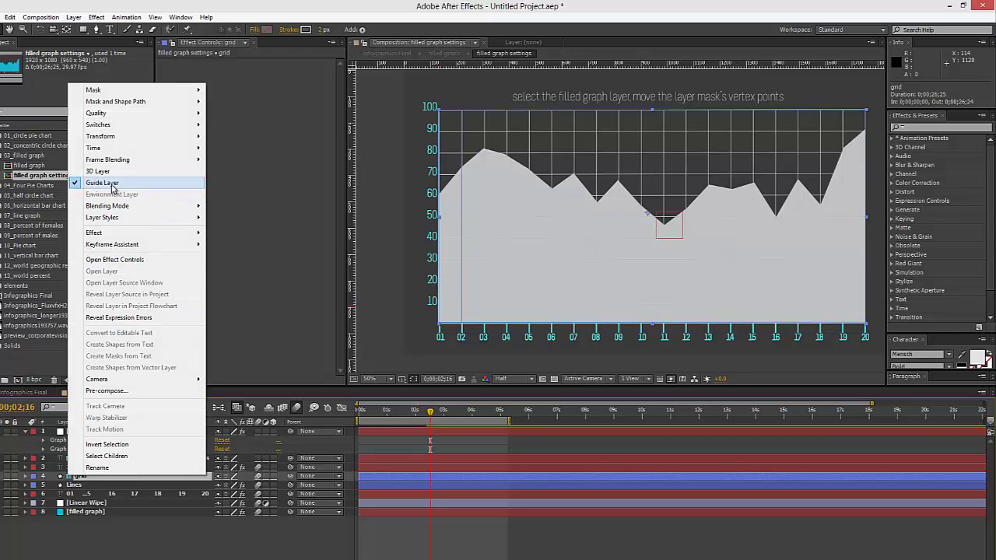
left_click(77, 183)
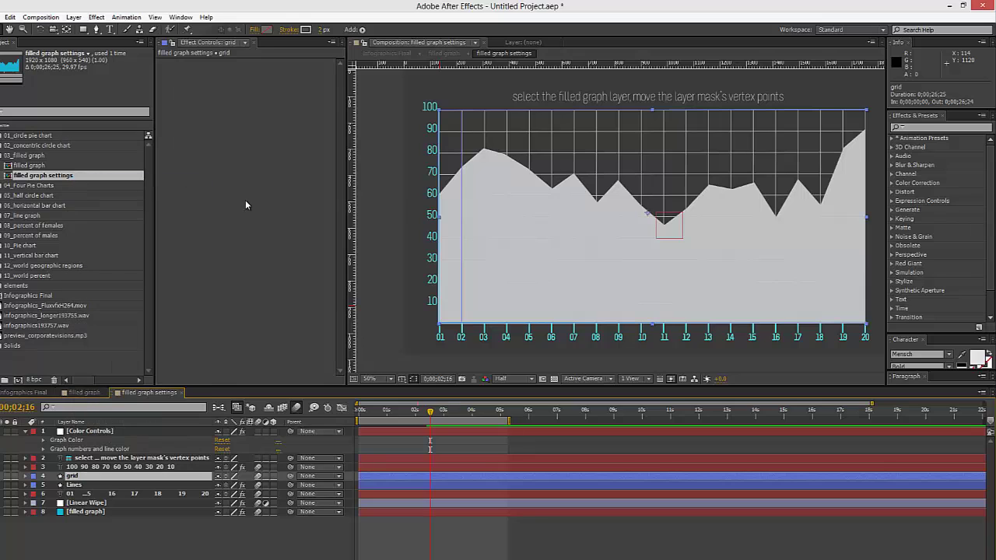
right_click(72, 479)
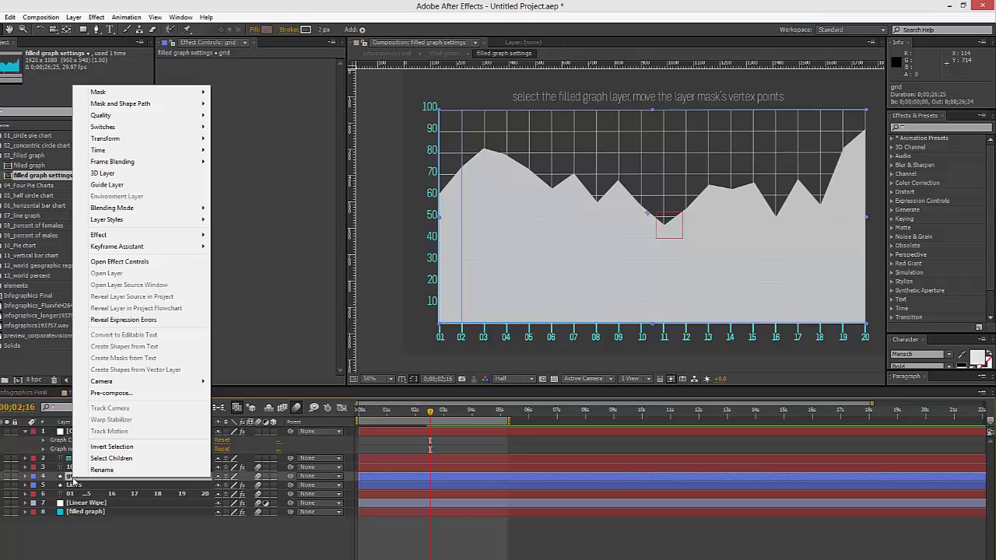
left_click(134, 184)
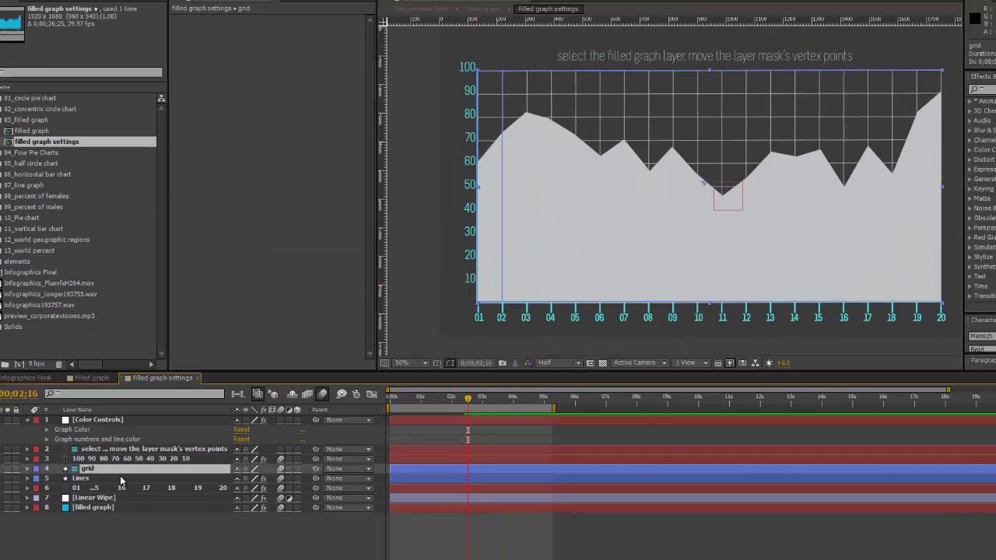
On the filled graph layer, lower mask points 02–10, with 03 near 50 and 04 below 40.
left_click(78, 510)
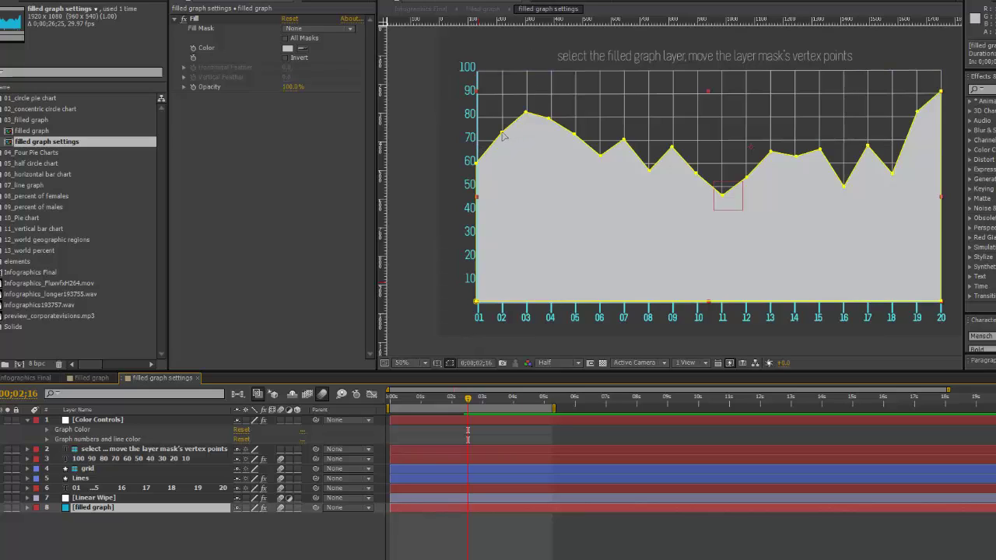
left_click_drag(501, 132, 500, 205)
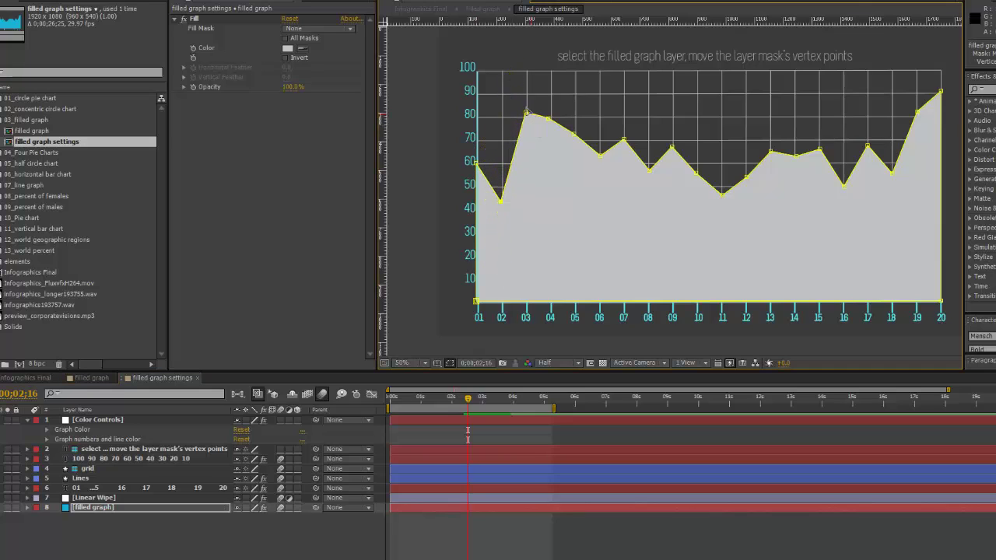
left_click_drag(526, 113, 525, 127)
left_click_drag(524, 165, 524, 187)
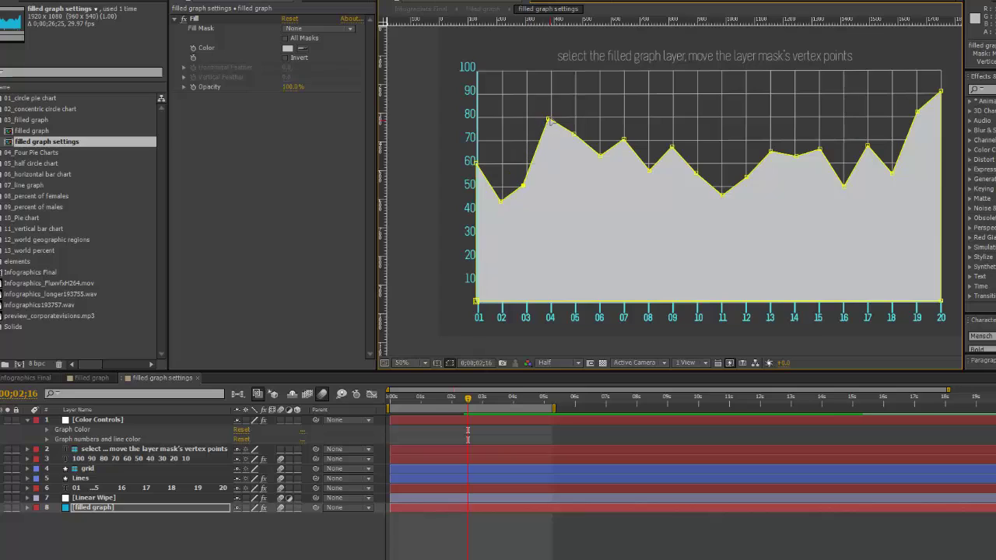
left_click_drag(551, 118, 548, 215)
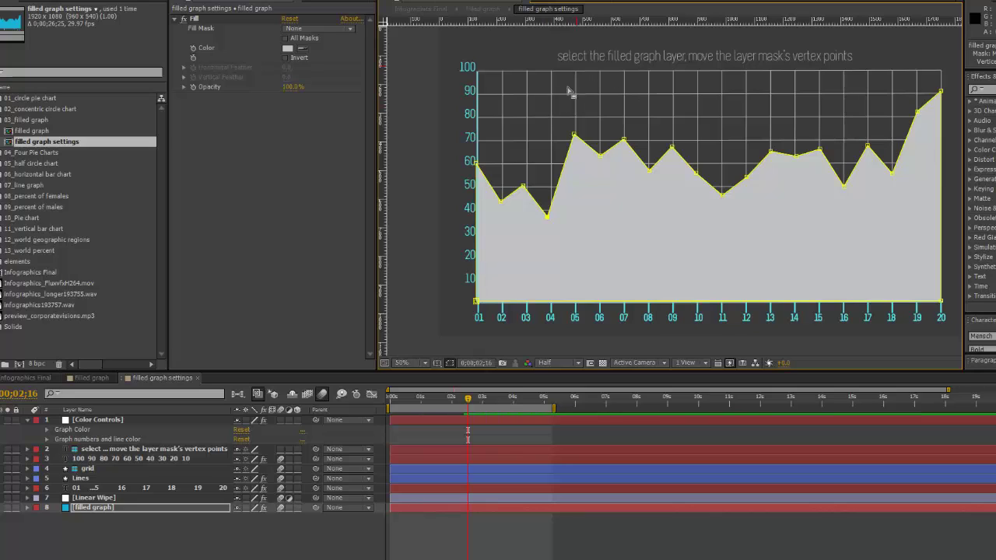
left_click_drag(539, 106, 698, 278)
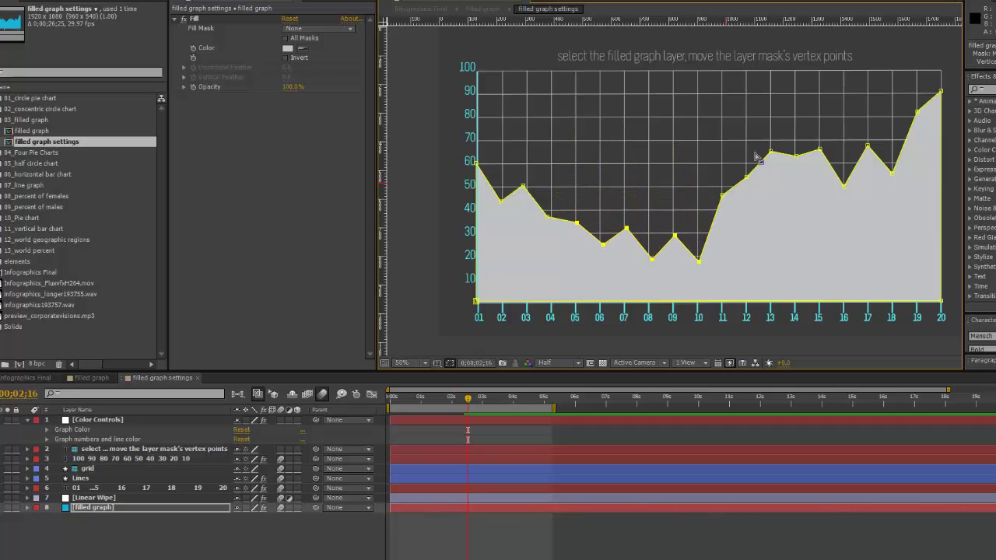
Raise points 11, 12, 14 to about 57, 72, 83, and lower points 15, 17, 19, 20.
left_click_drag(747, 178, 745, 135)
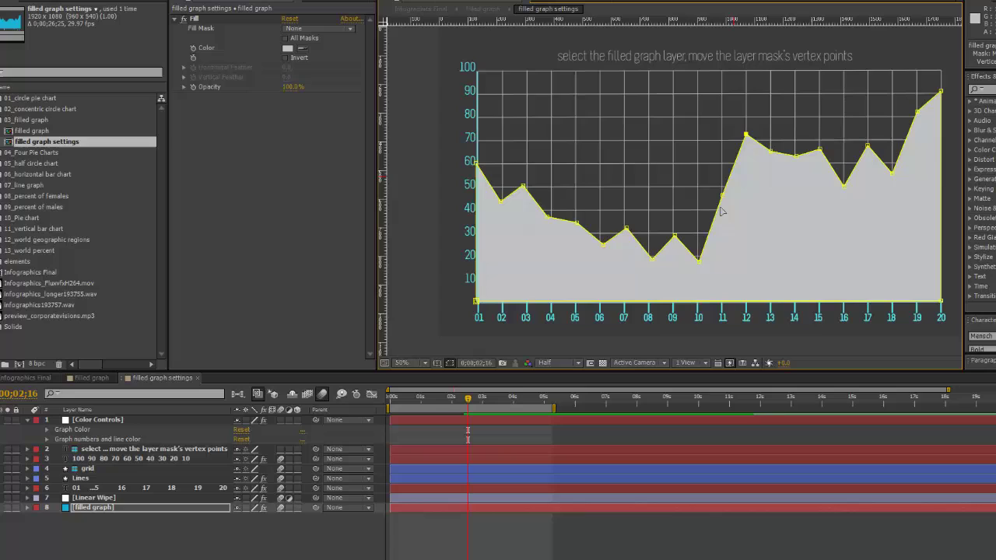
left_click_drag(722, 196, 719, 170)
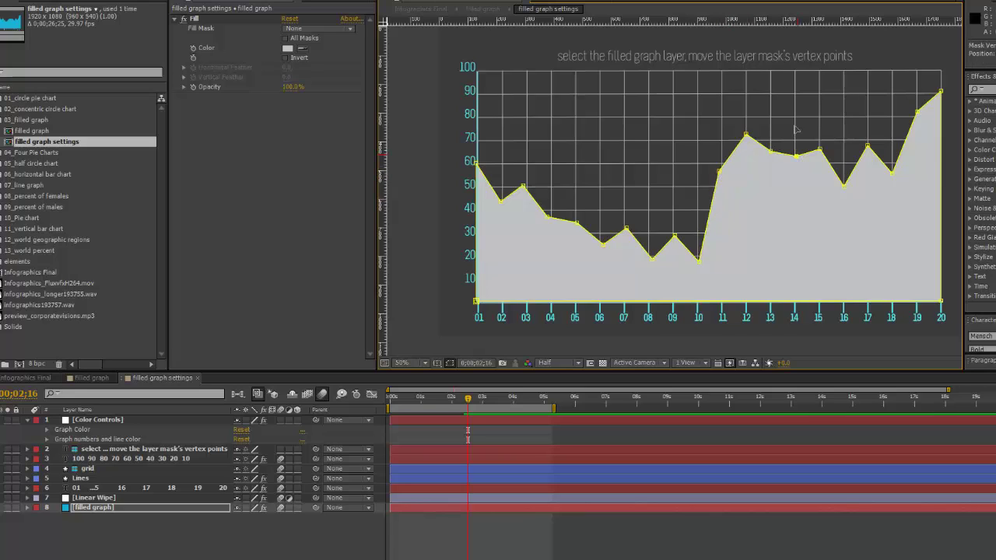
left_click_drag(795, 157, 793, 109)
left_click_drag(868, 145, 870, 224)
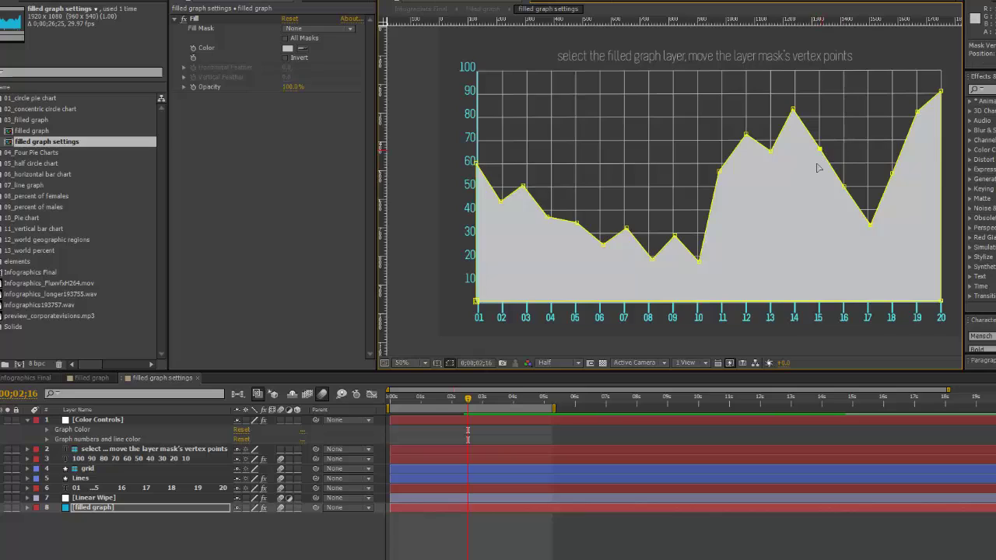
left_click_drag(819, 148, 821, 189)
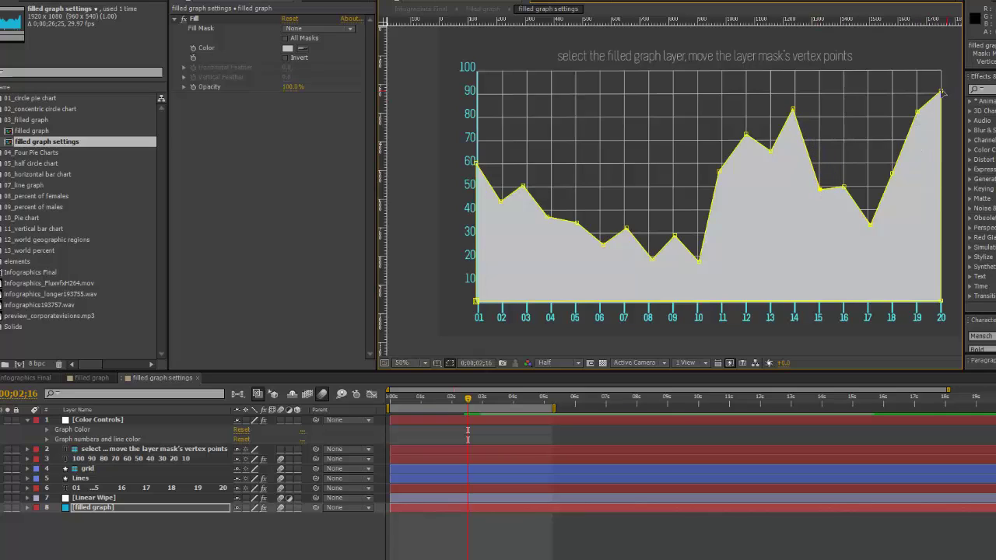
left_click_drag(942, 92, 942, 189)
left_click_drag(917, 111, 917, 208)
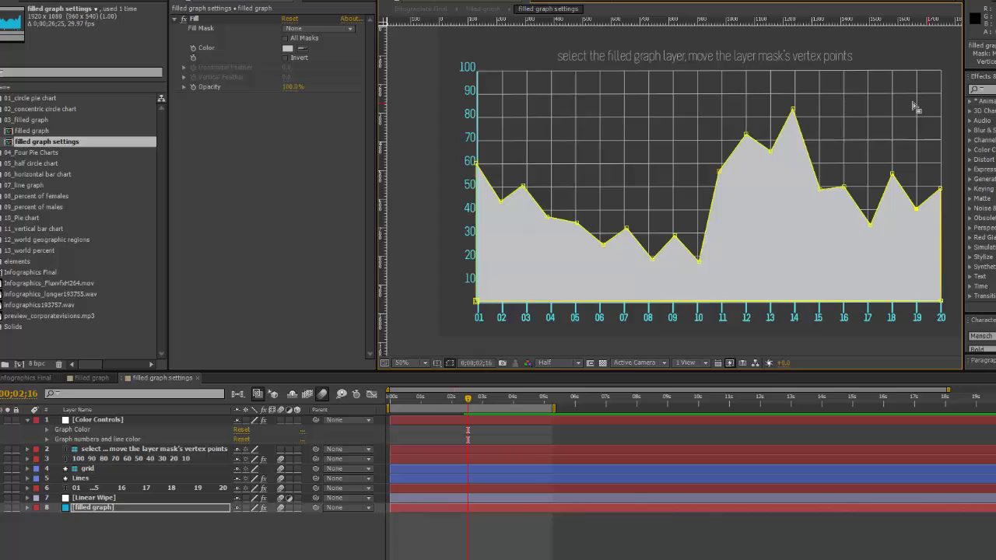
left_click_drag(955, 107, 834, 249)
Delete mask points 16–20 and stretch the remaining points rightward to reach point 20.
key("Delete")
left_click_drag(780, 196, 482, 294)
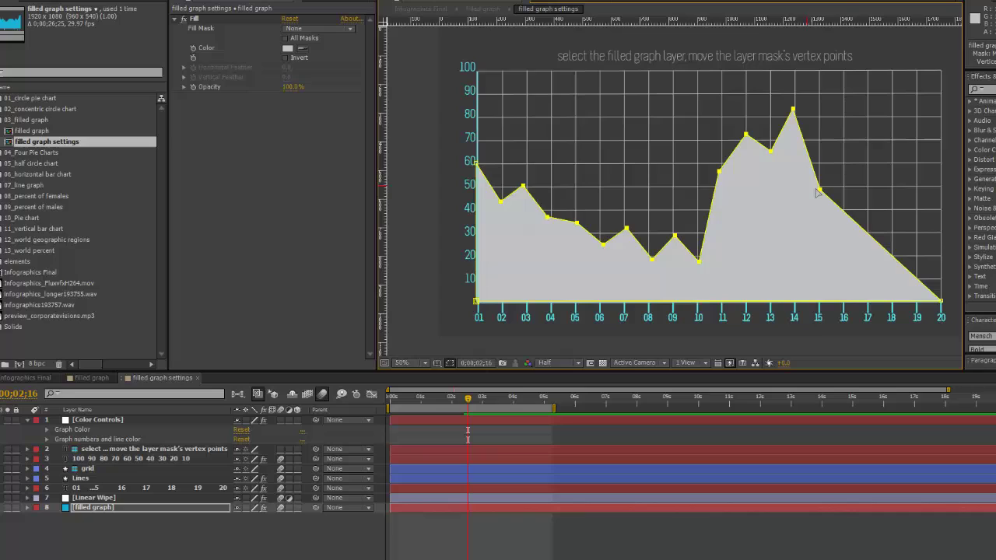
key("ctrl+t")
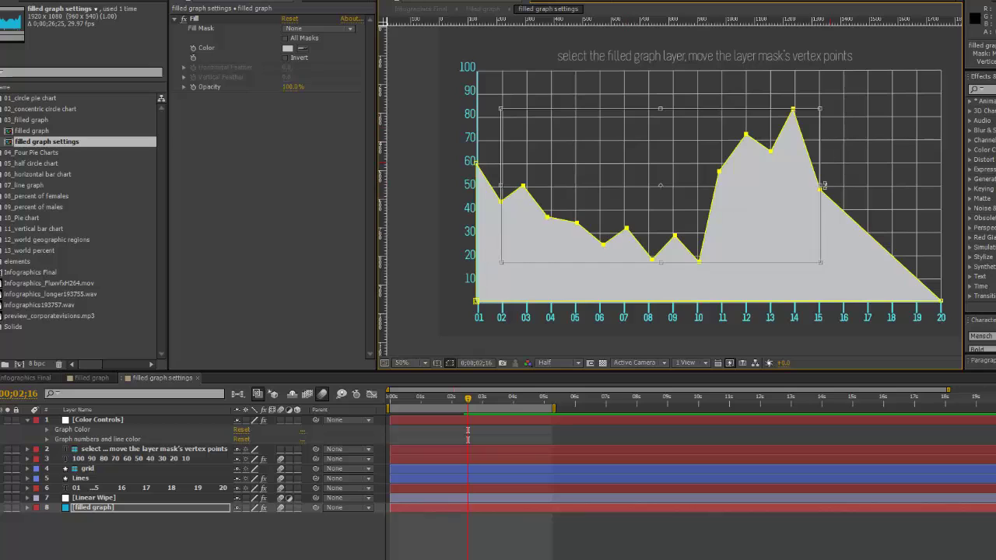
left_click_drag(820, 185, 943, 178)
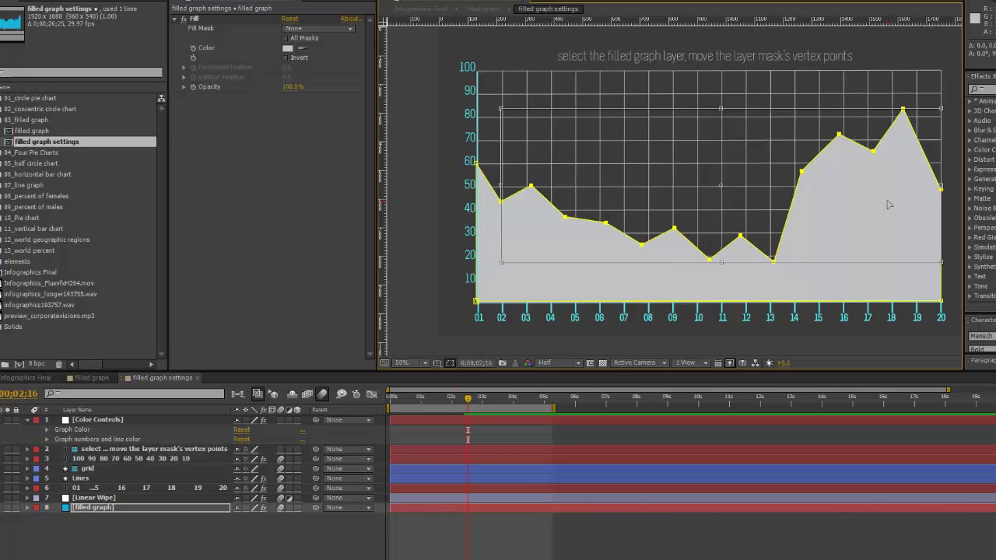
key("Return")
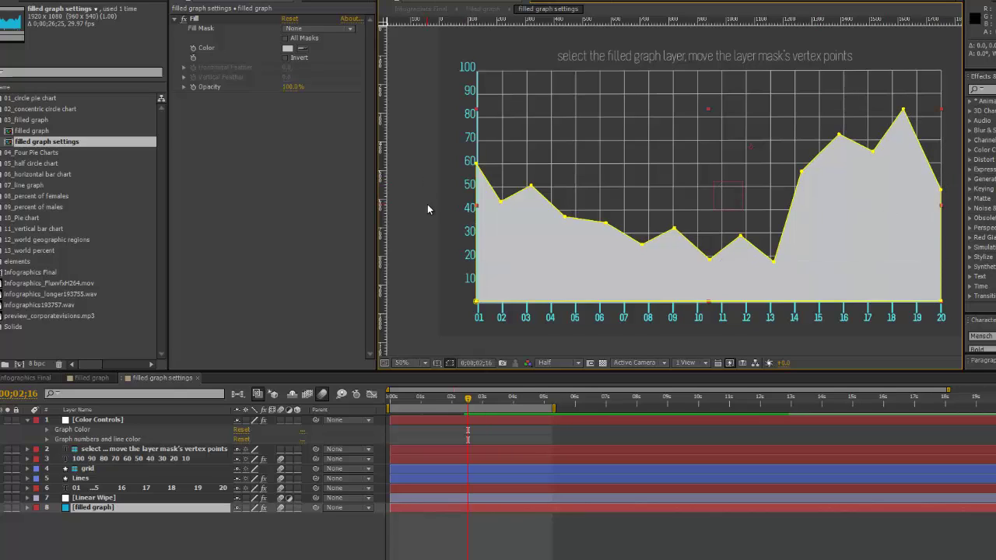
Deselect the graph and check that the 01–20 and 100–10 axis labels are editable text.
left_click(427, 205)
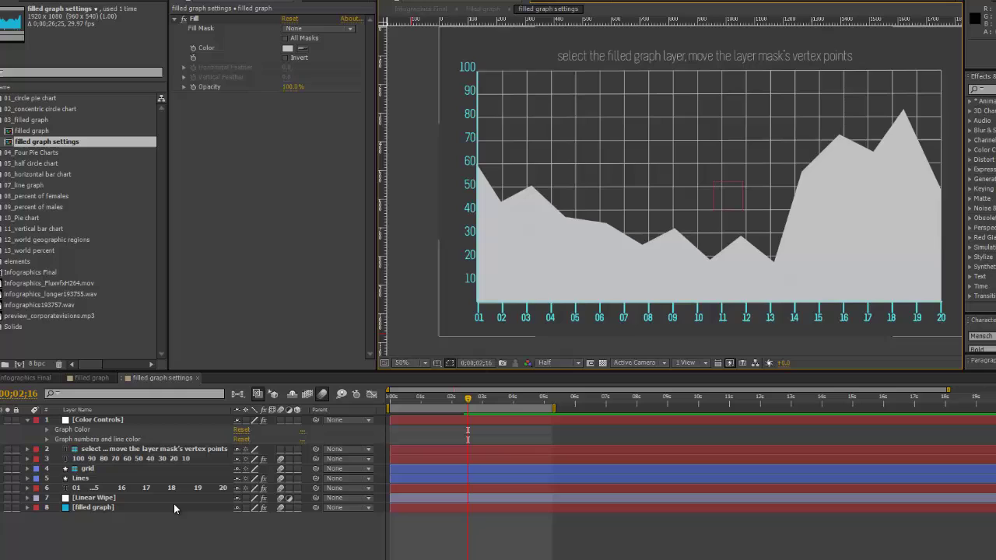
left_click(127, 488)
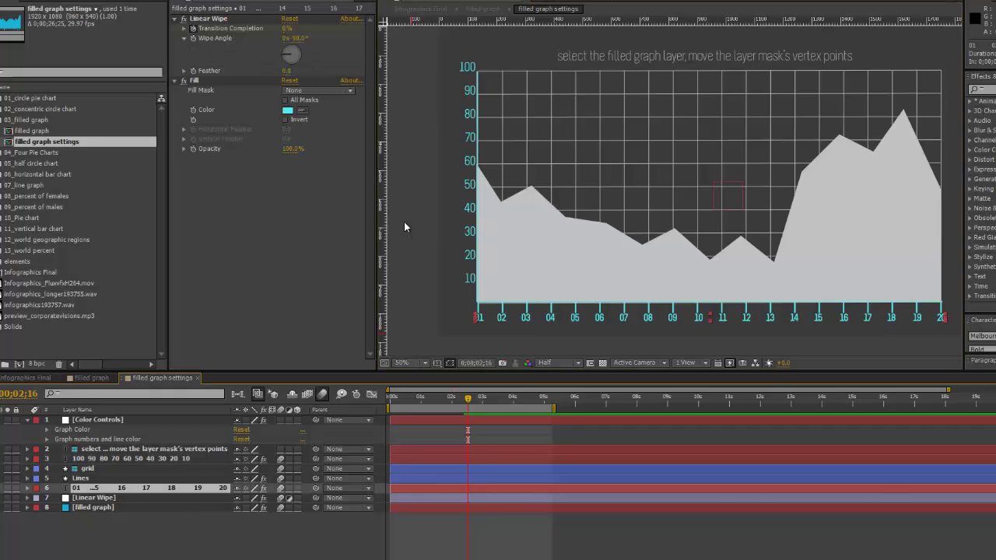
double_click(91, 489)
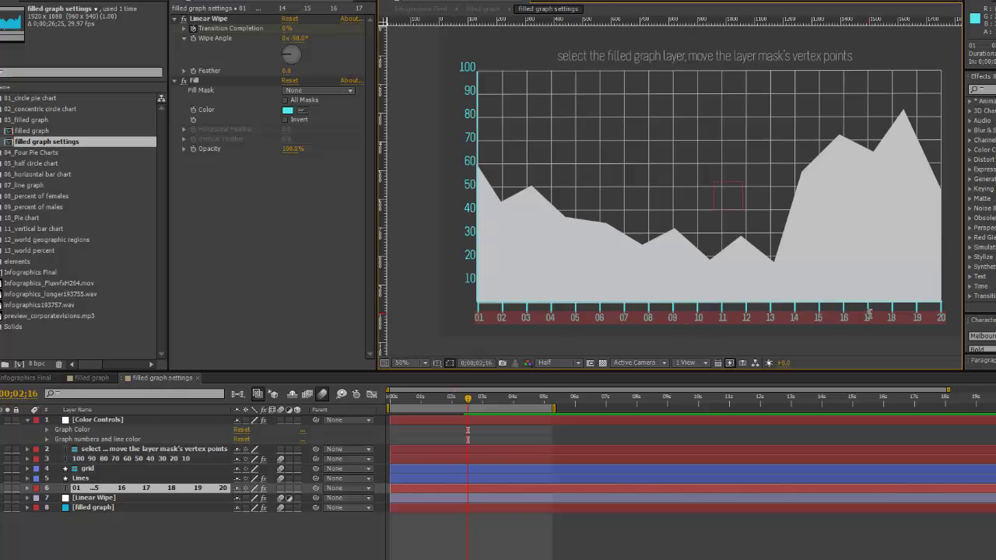
left_click(110, 460)
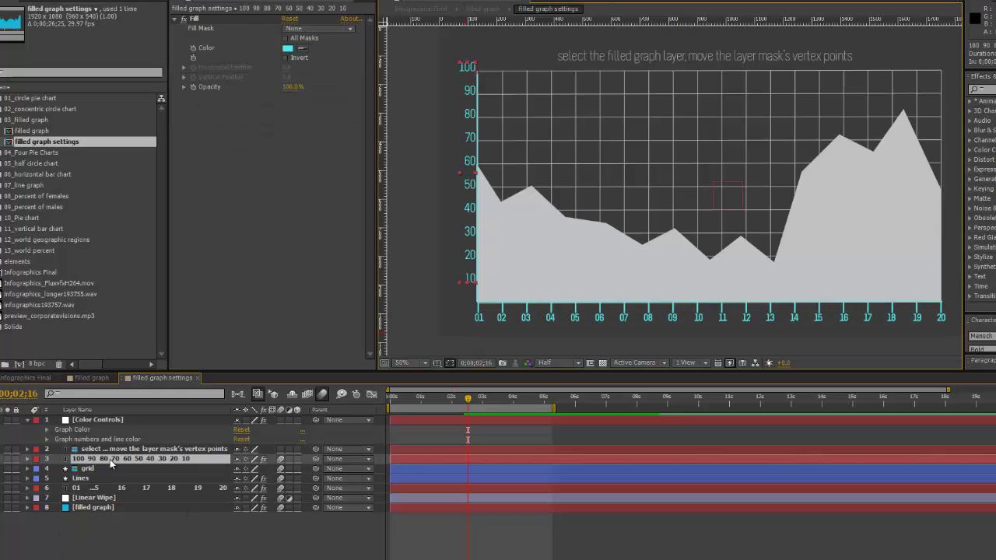